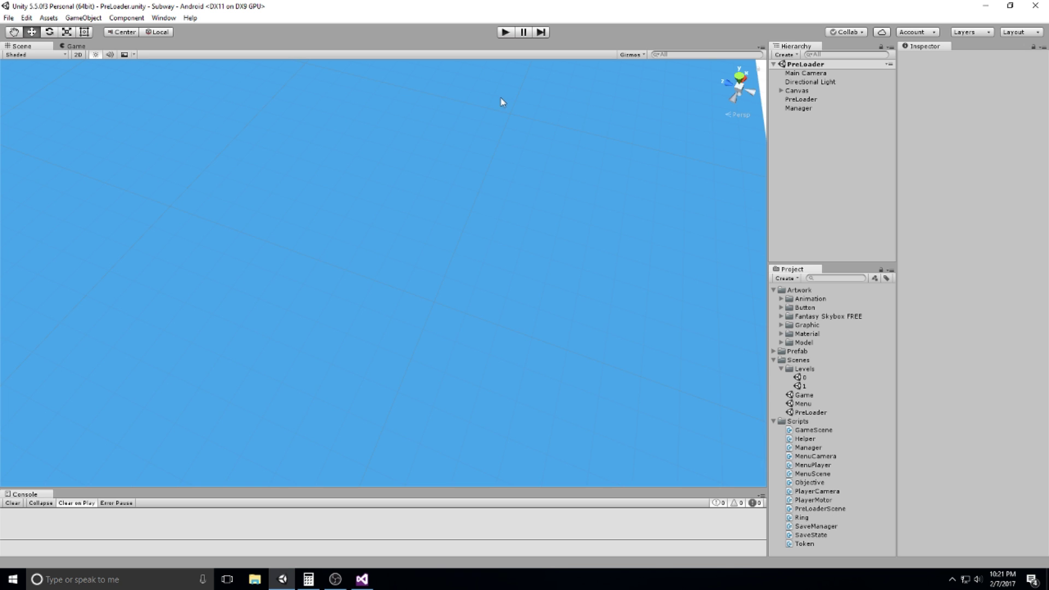
# Bring the MenuScene.cs script with its menu zoom Update logic into view in Visual Studio.
pyautogui.click(362, 578)
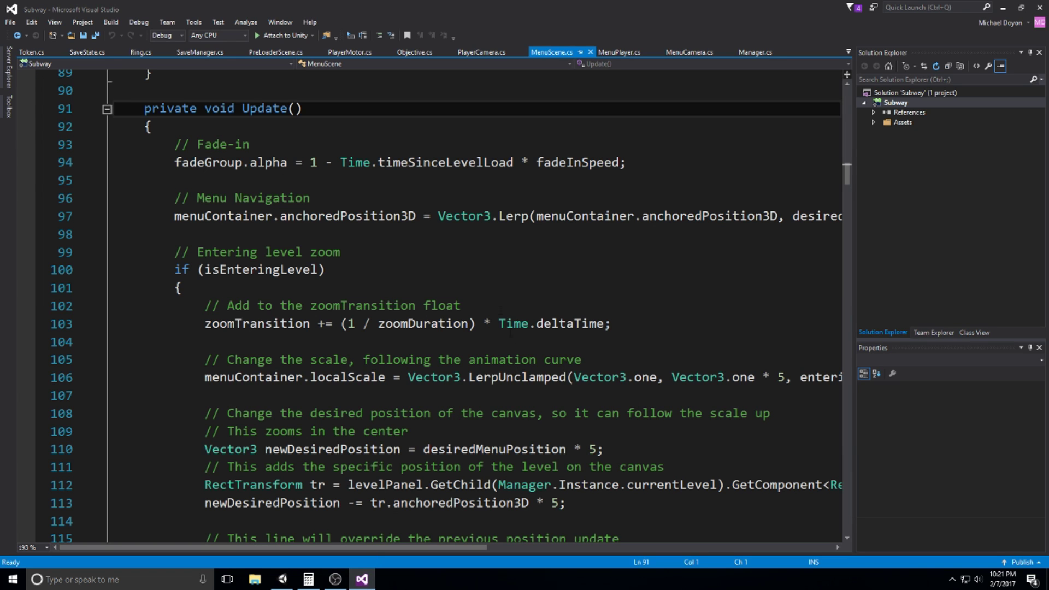
pyautogui.scroll(-2, 459, 230)
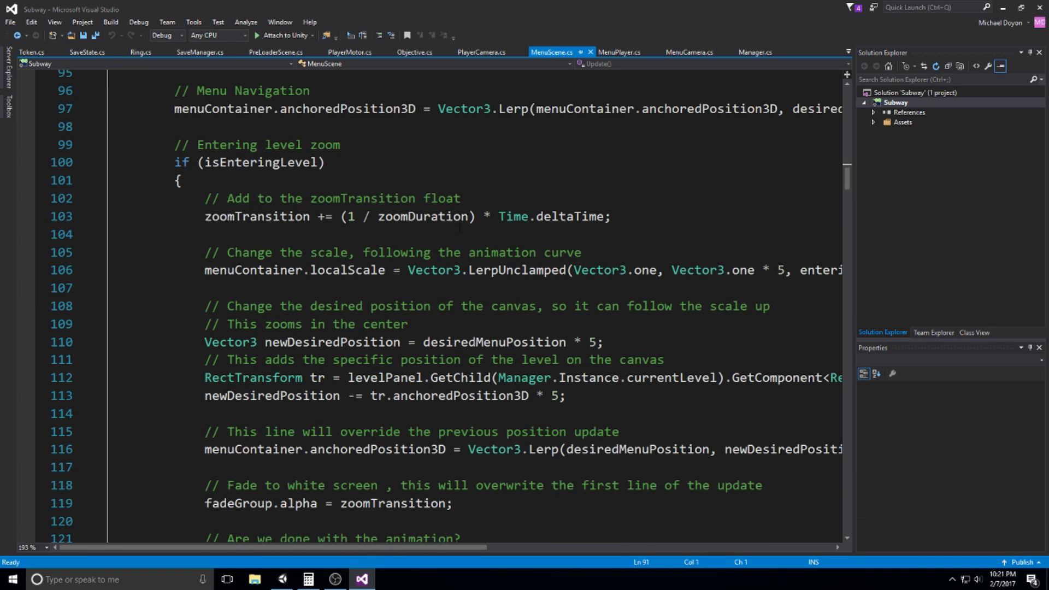
pyautogui.scroll(-1, 459, 228)
pyautogui.scroll(-1, 460, 228)
pyautogui.scroll(-1, 460, 228)
pyautogui.scroll(-3, 460, 228)
pyautogui.scroll(-3, 459, 229)
pyautogui.scroll(-3, 459, 230)
pyautogui.scroll(-3, 460, 230)
pyautogui.scroll(-3, 459, 230)
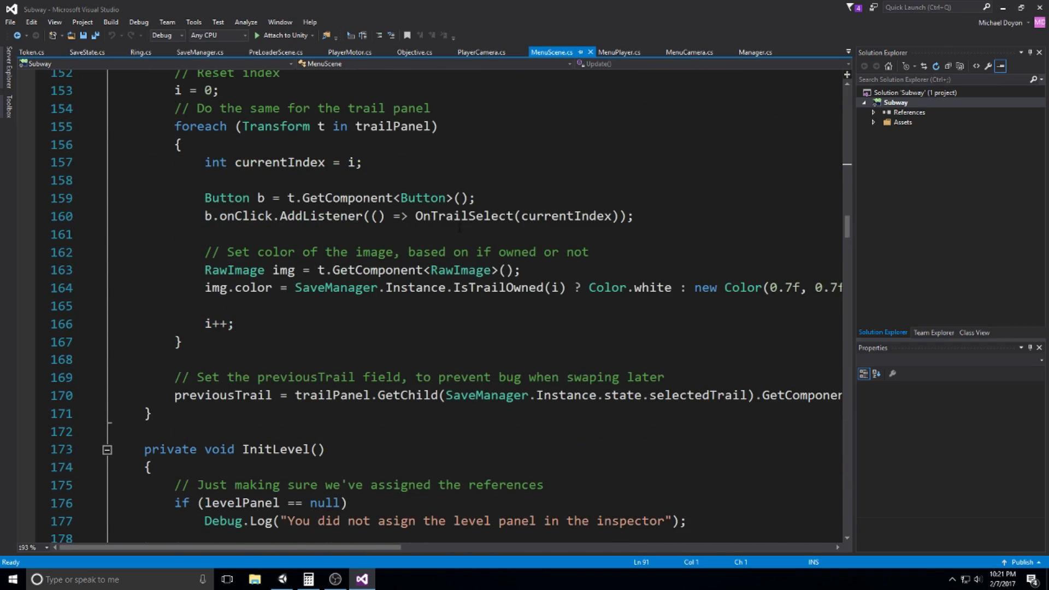
pyautogui.scroll(-2, 460, 230)
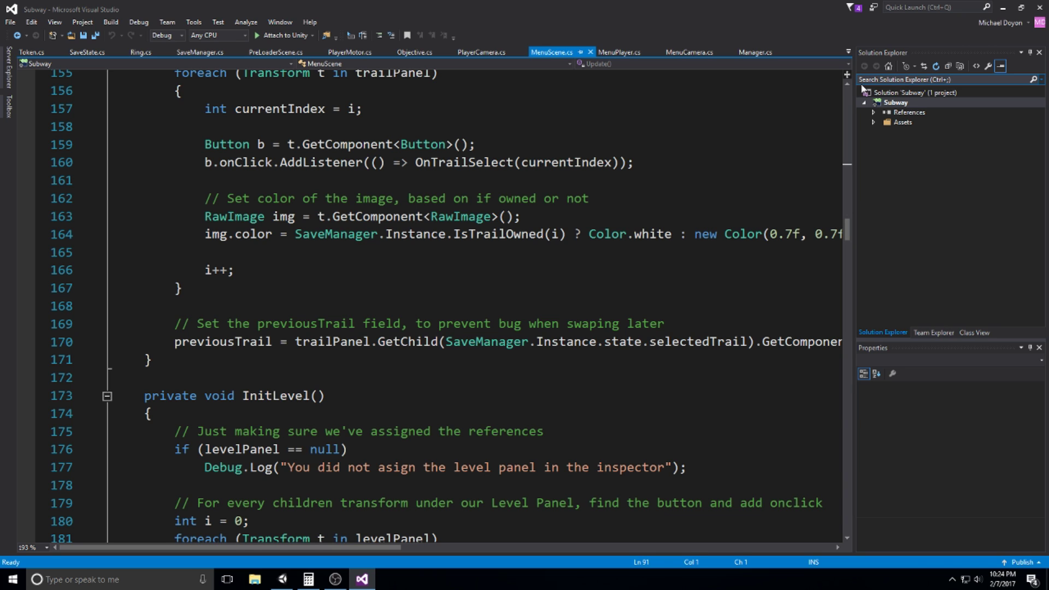
# Return from Visual Studio to the Unity editor with the Subway PreLoader scene open.
pyautogui.hotkey('alt', 'Tab')
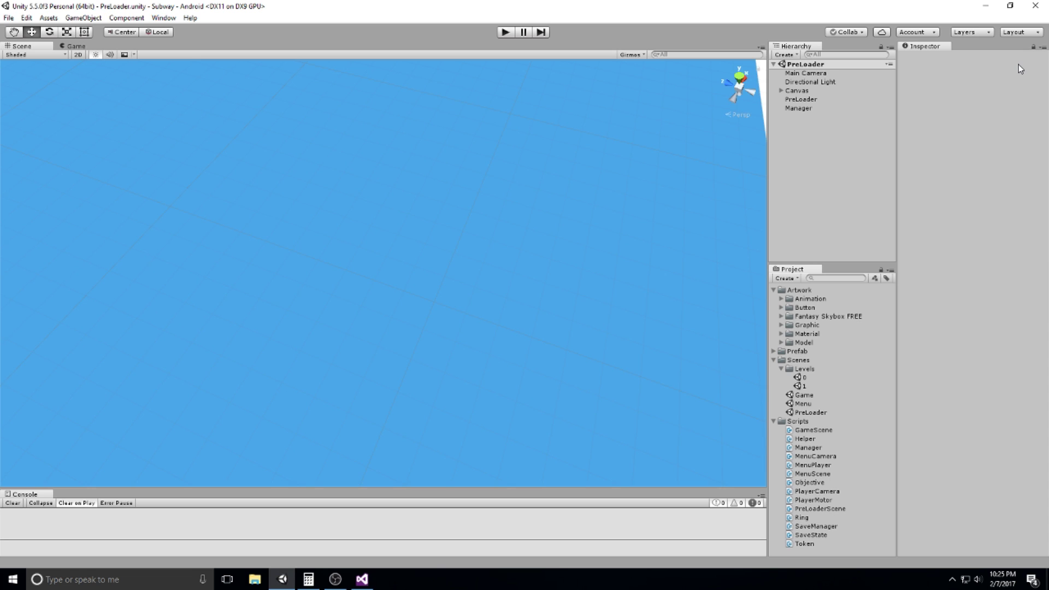